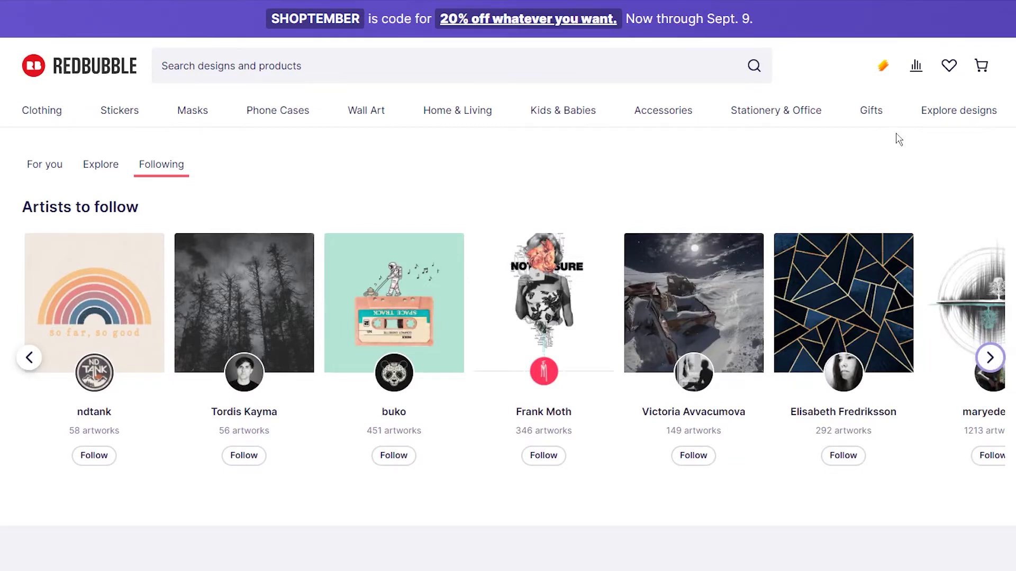
# Step: Open the account's artist dashboard and view the image protection settings for watermarks and downloads
pyautogui.click(882, 78)
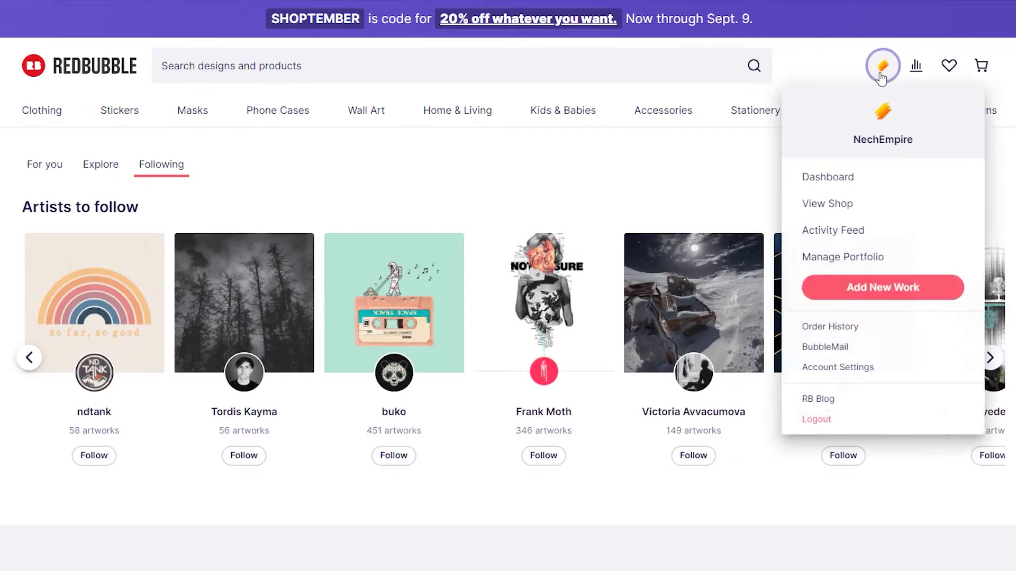
pyautogui.click(853, 189)
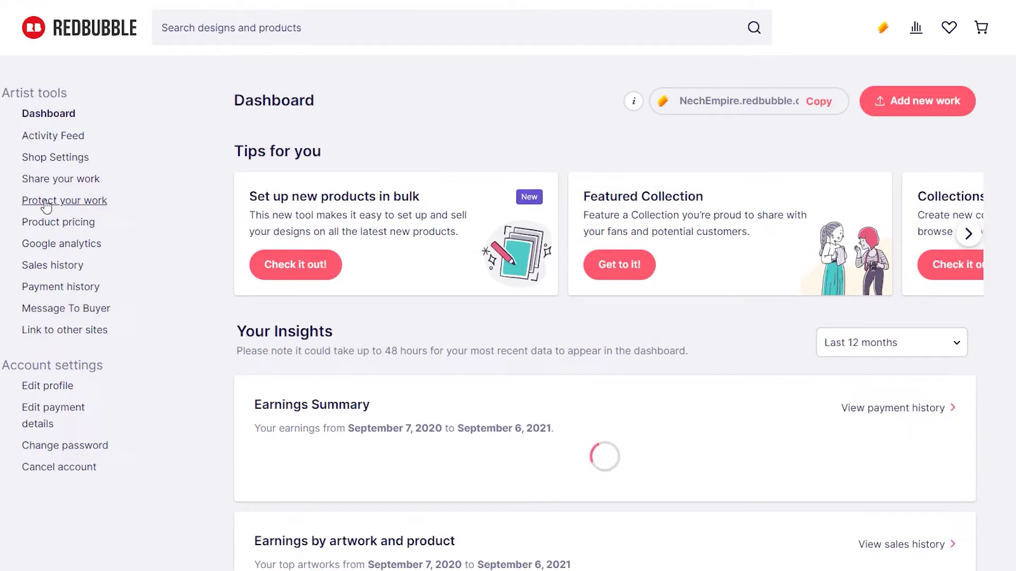
pyautogui.click(47, 206)
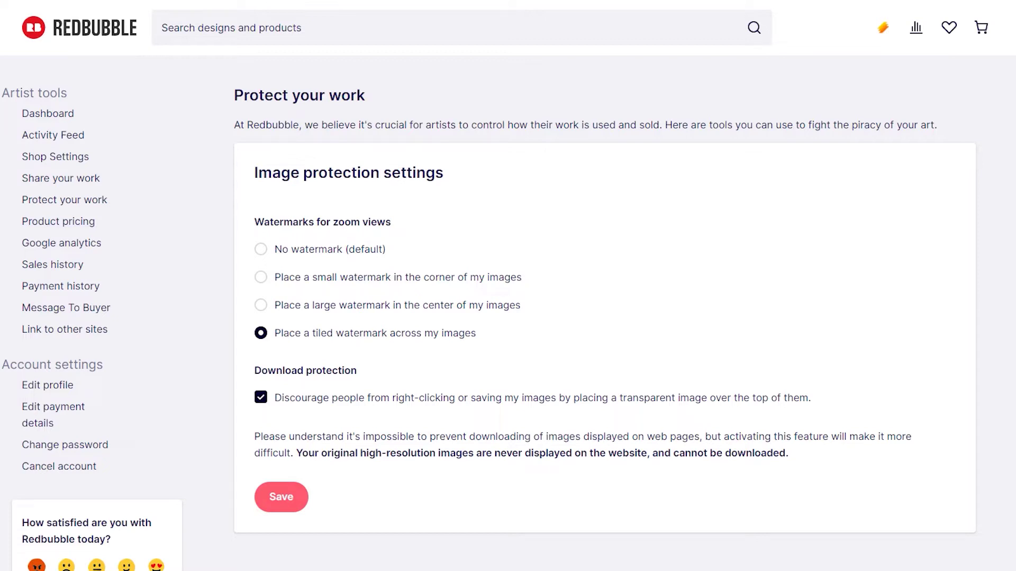
# Step: In the product pricing settings, set the T-Shirt markup to 17% and apply it to all products
pyautogui.click(33, 223)
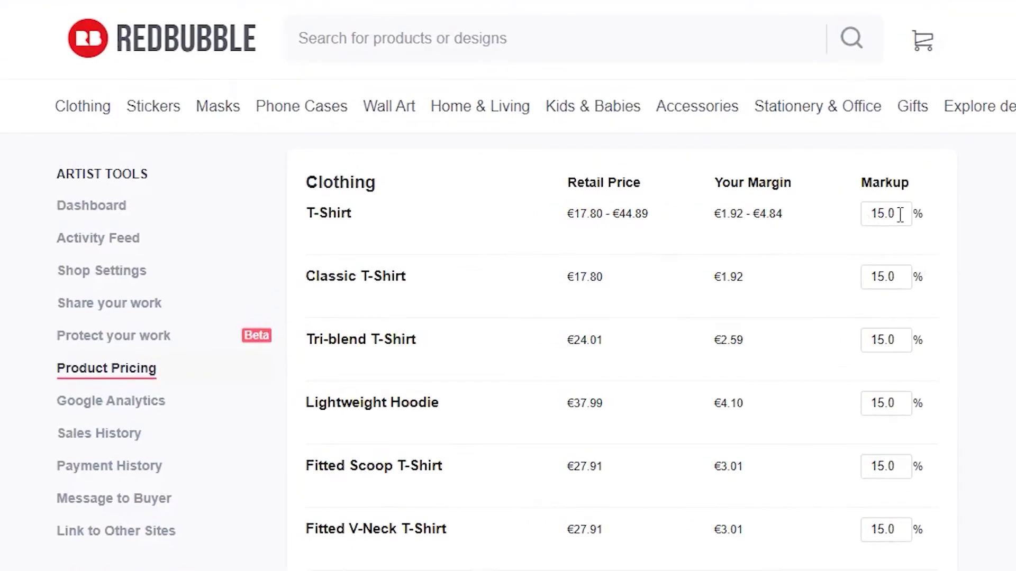
pyautogui.click(900, 215)
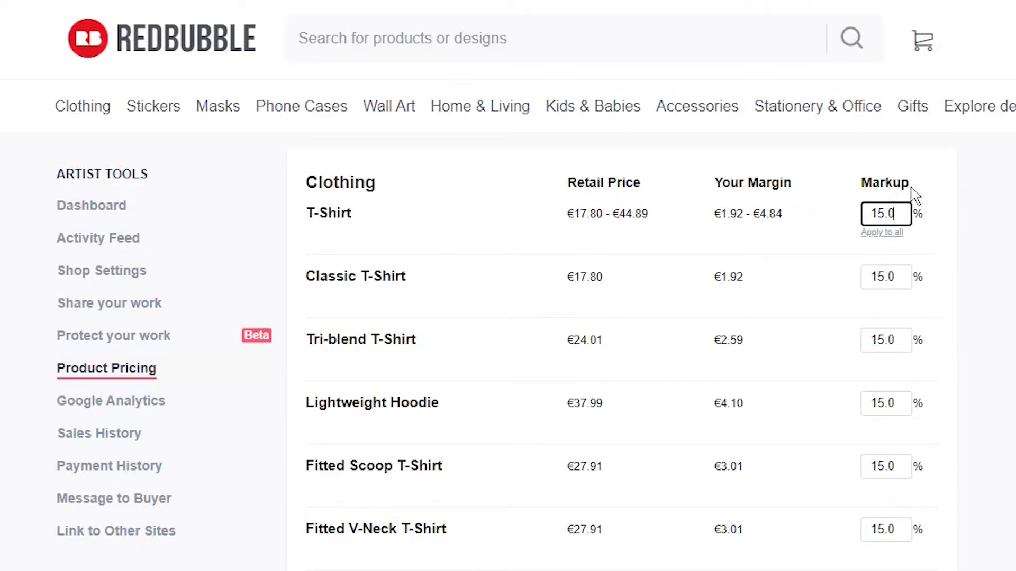
pyautogui.click(998, 196)
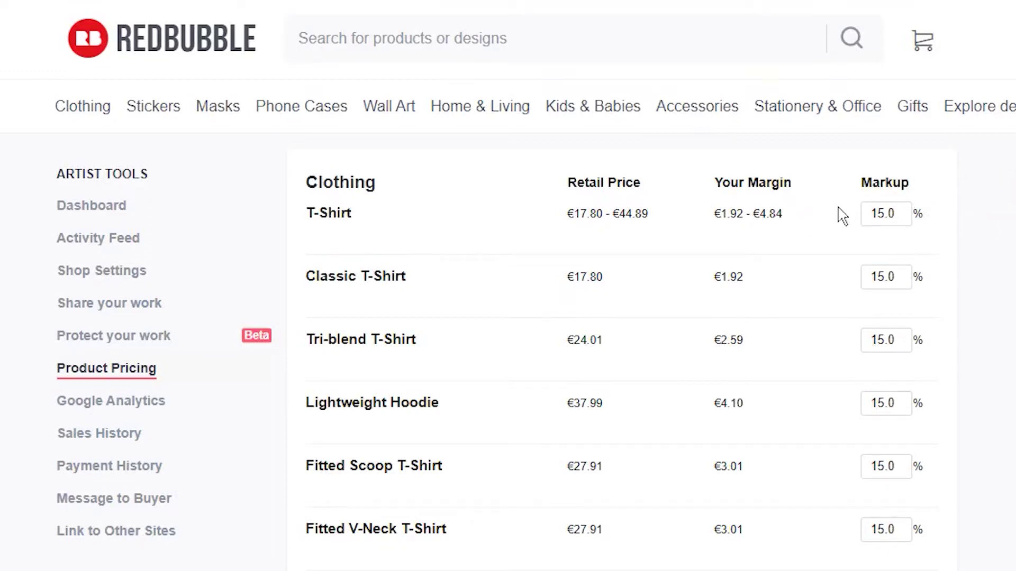
pyautogui.moveTo(871, 213); pyautogui.dragTo(884, 211)
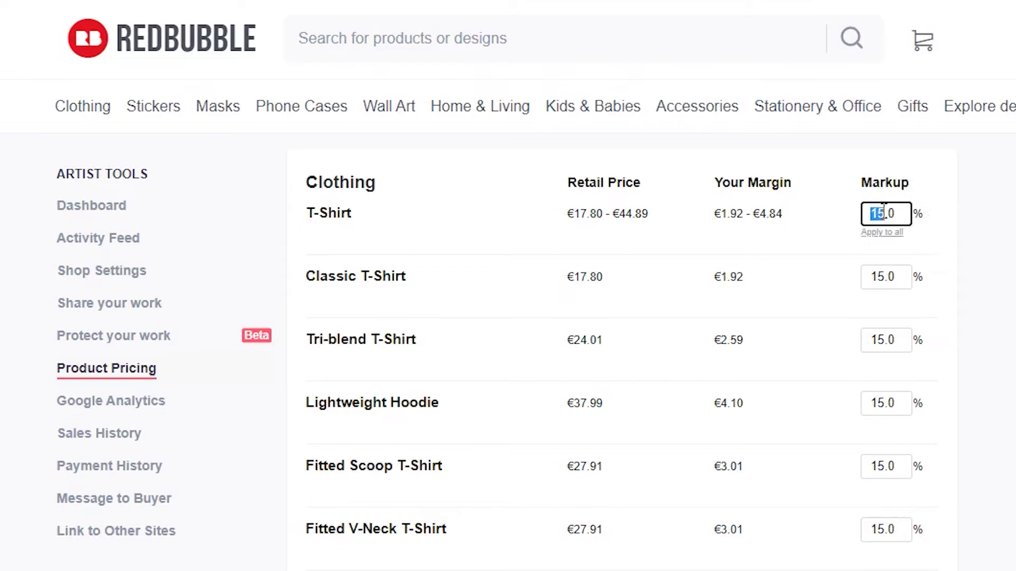
pyautogui.write('17')
pyautogui.click(876, 234)
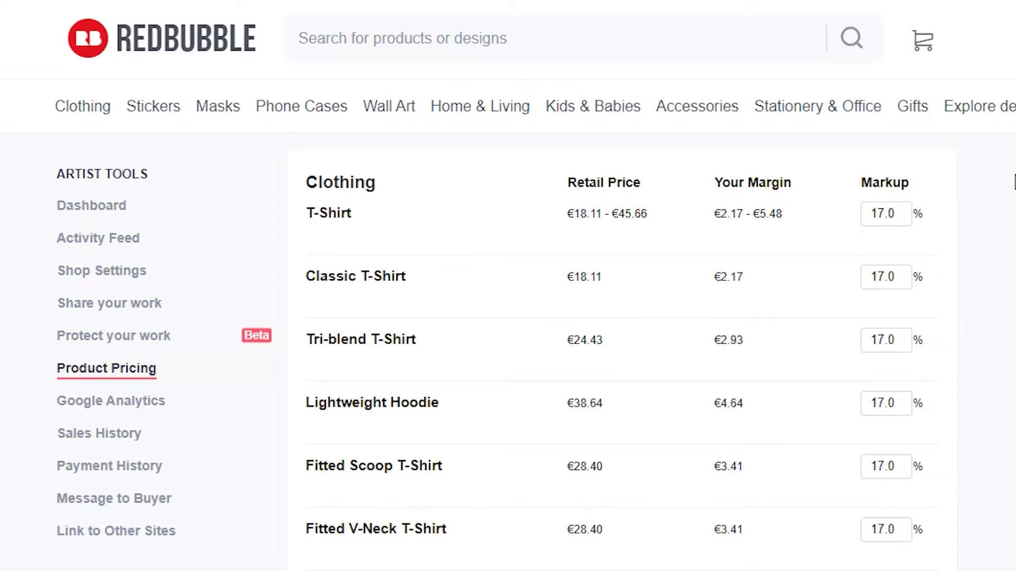
# Step: Set the markup to 100% for Sticker, Transparent Sticker and Glossy Sticker
pyautogui.scroll(-15, 1014, 183)
pyautogui.scroll(-17, 1015, 183)
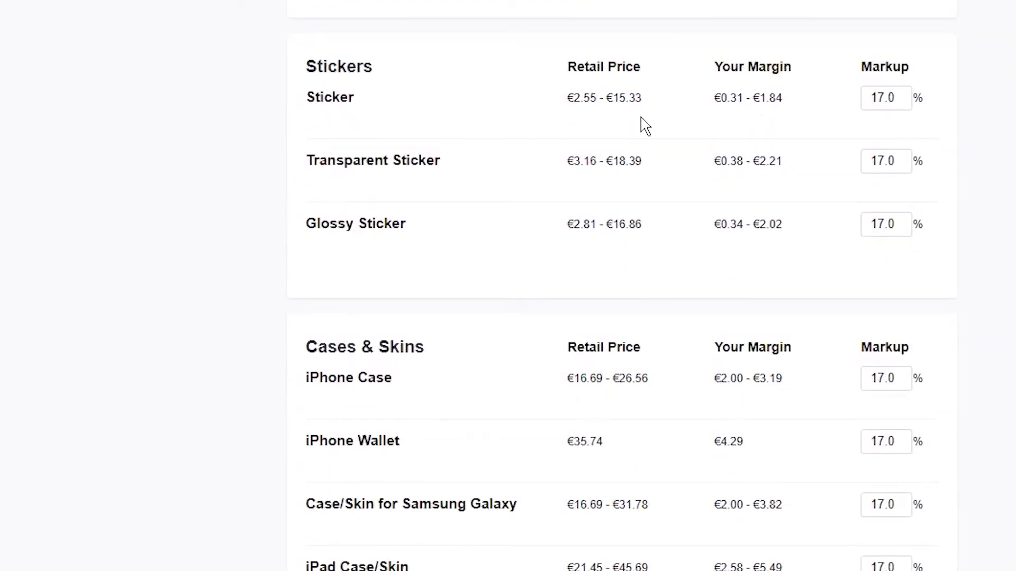
pyautogui.click(904, 97)
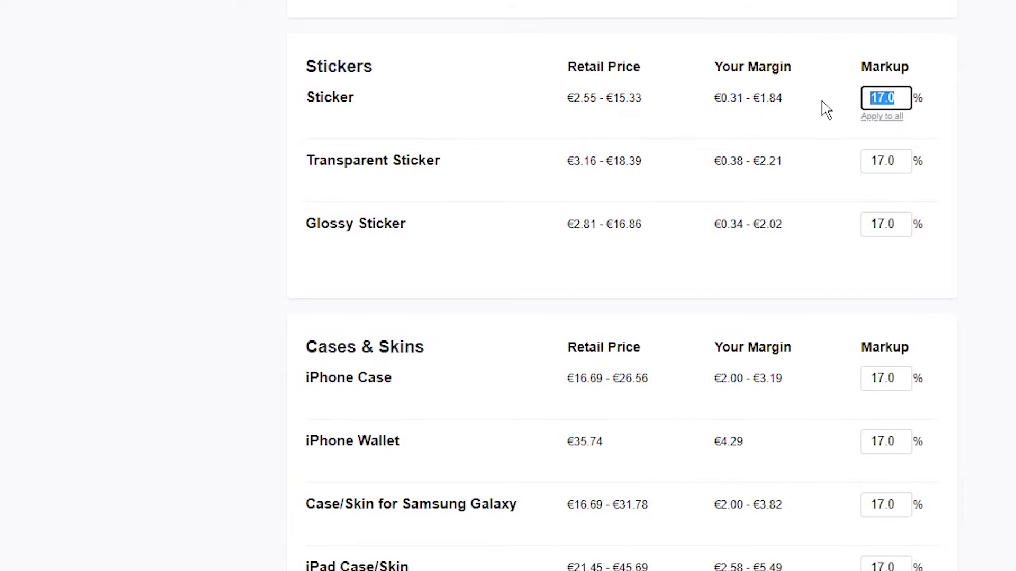
pyautogui.write('100')
pyautogui.click(900, 160)
pyautogui.write('100')
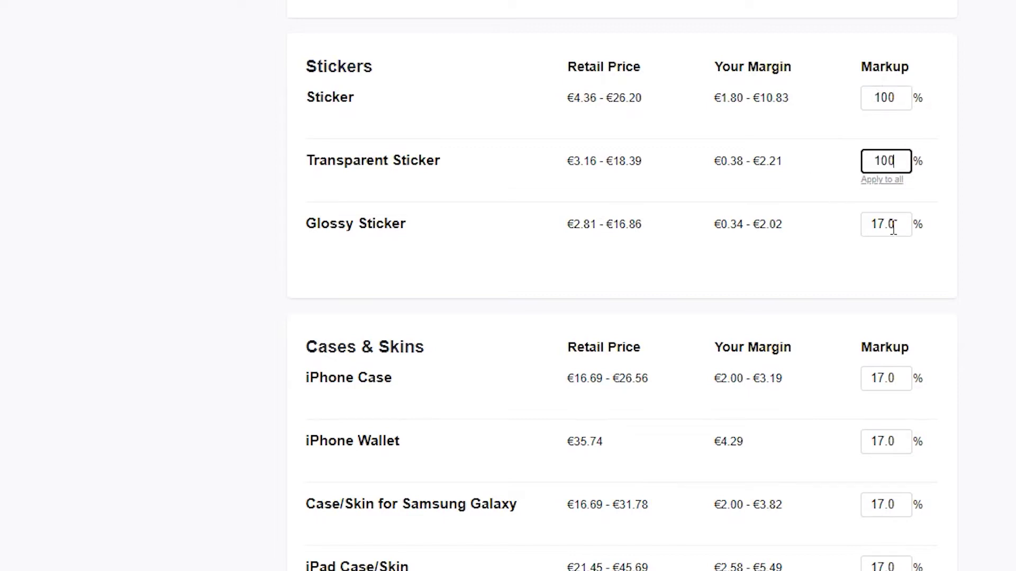
pyautogui.click(879, 218)
pyautogui.write('100')
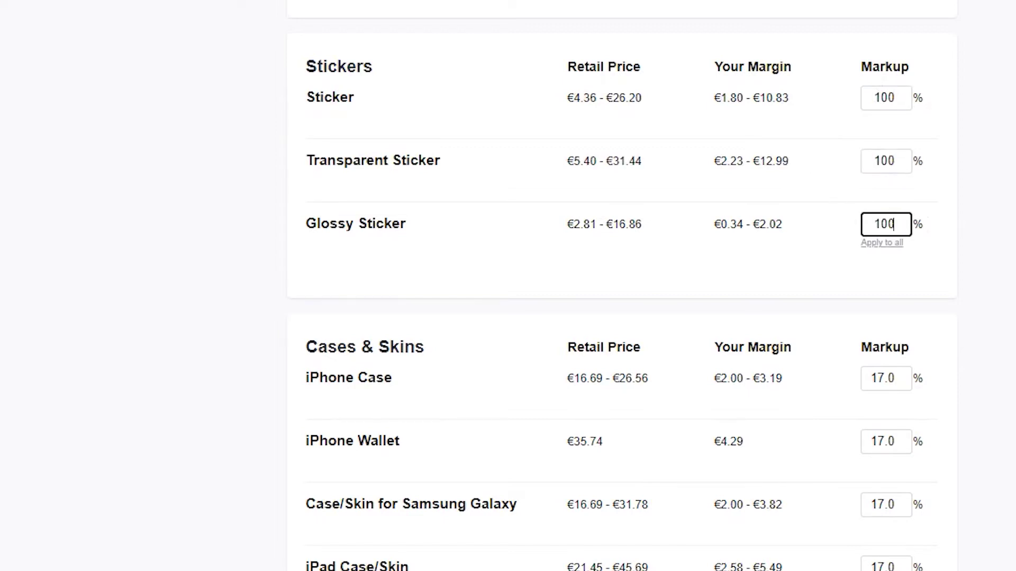
# Step: Save the new default markups without applying them to existing work
pyautogui.scroll(-20, 879, 218)
pyautogui.scroll(-20, 596, 260)
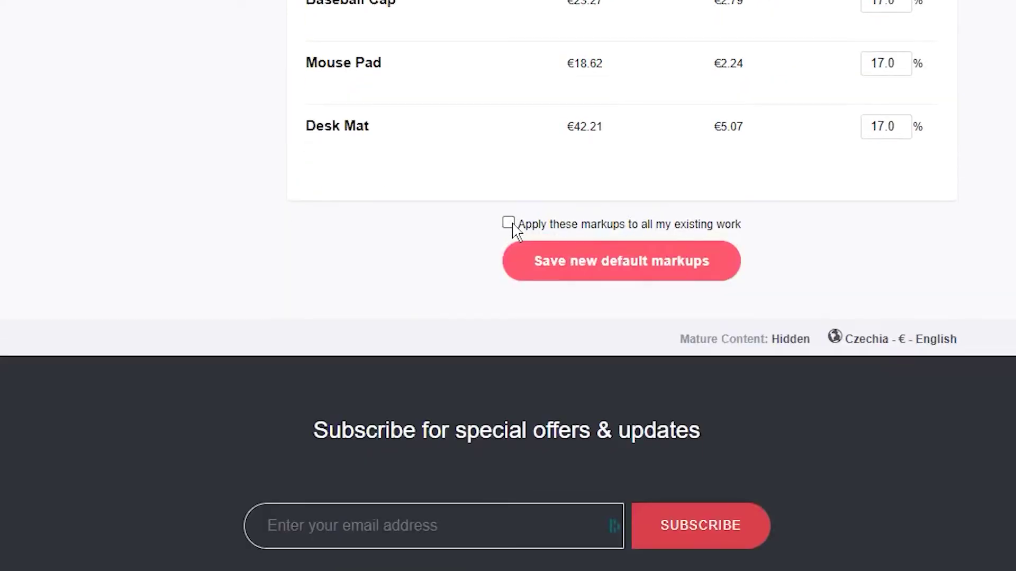
pyautogui.click(560, 263)
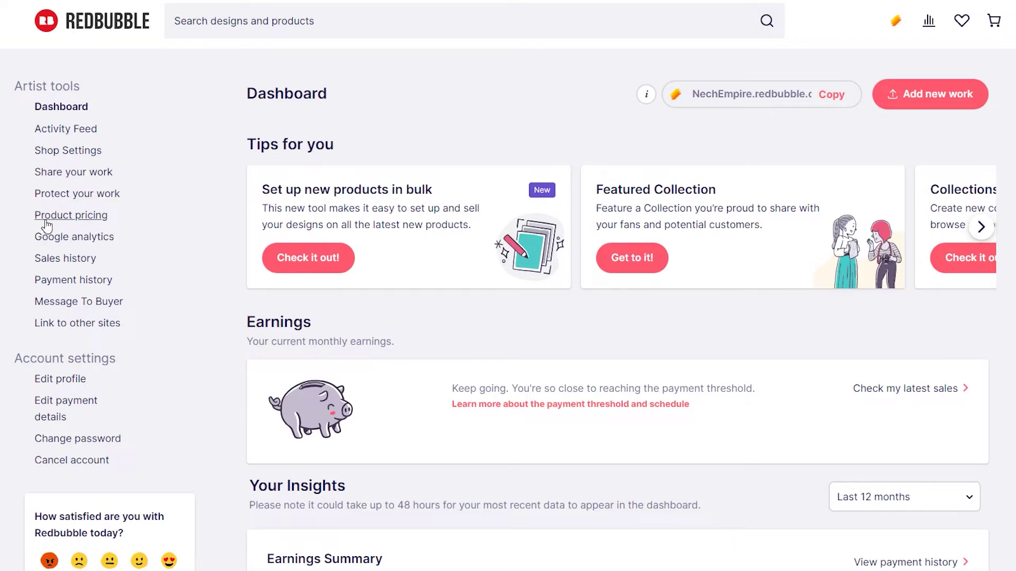
# Step: View the thank-you message to buyers that goes into customer order receipts
pyautogui.click(102, 308)
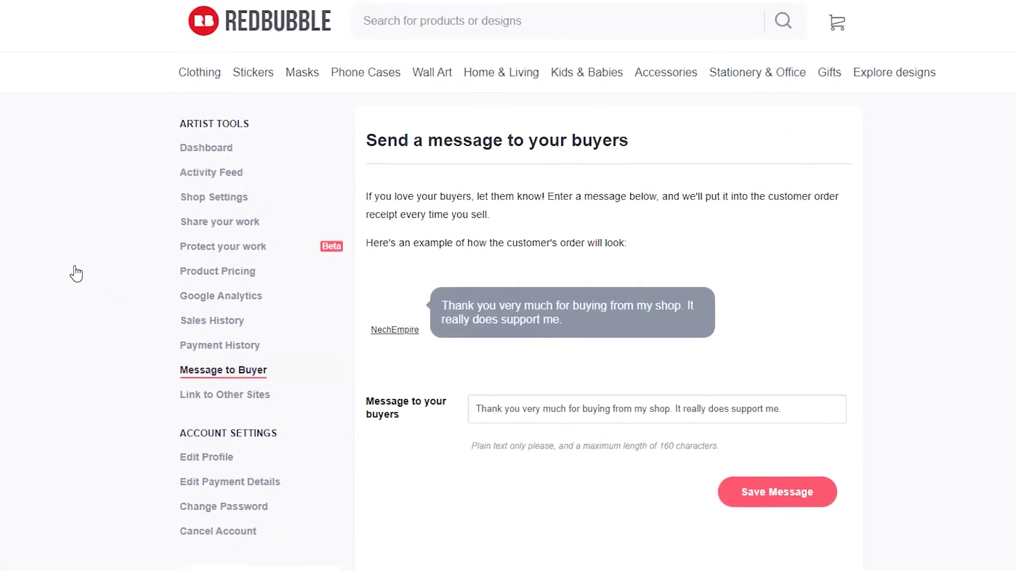
pyautogui.scroll(-1, 871, 165)
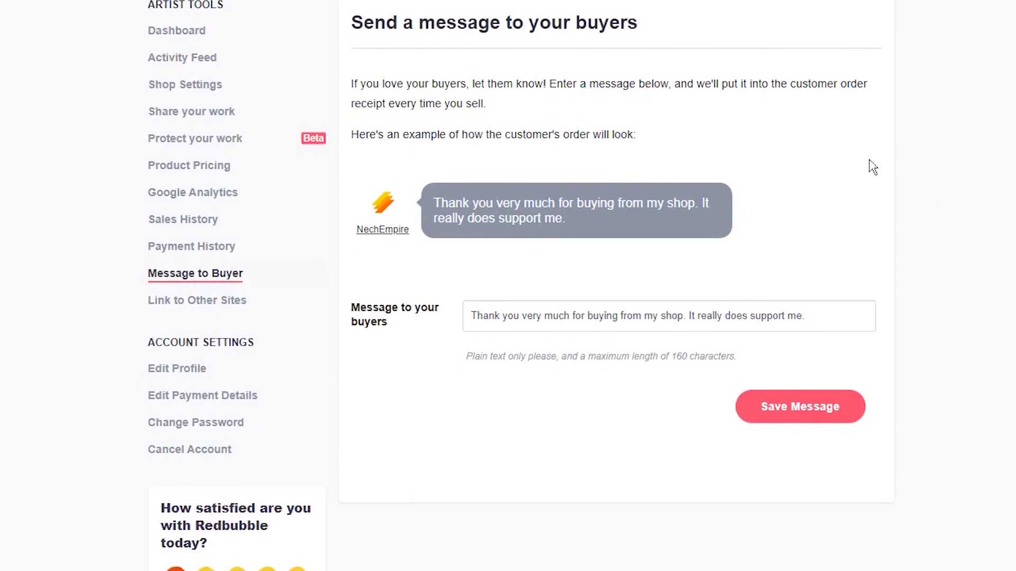
pyautogui.scroll(-1, 883, 79)
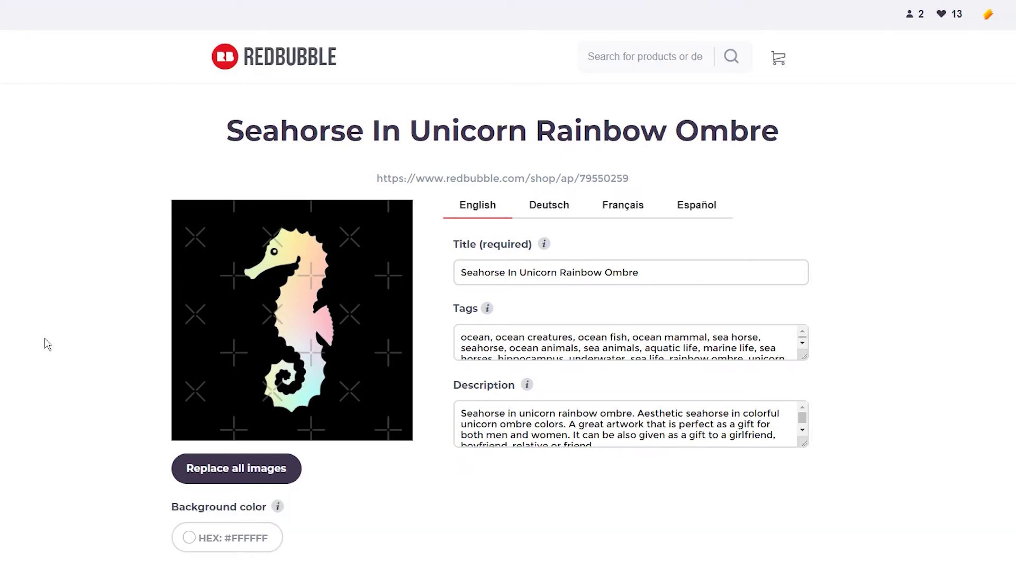
# Step: Enable Kids Clothes and Kids Pullover Hoodie for the seahorse design's Standard Print Clothing
pyautogui.scroll(-10, 47, 345)
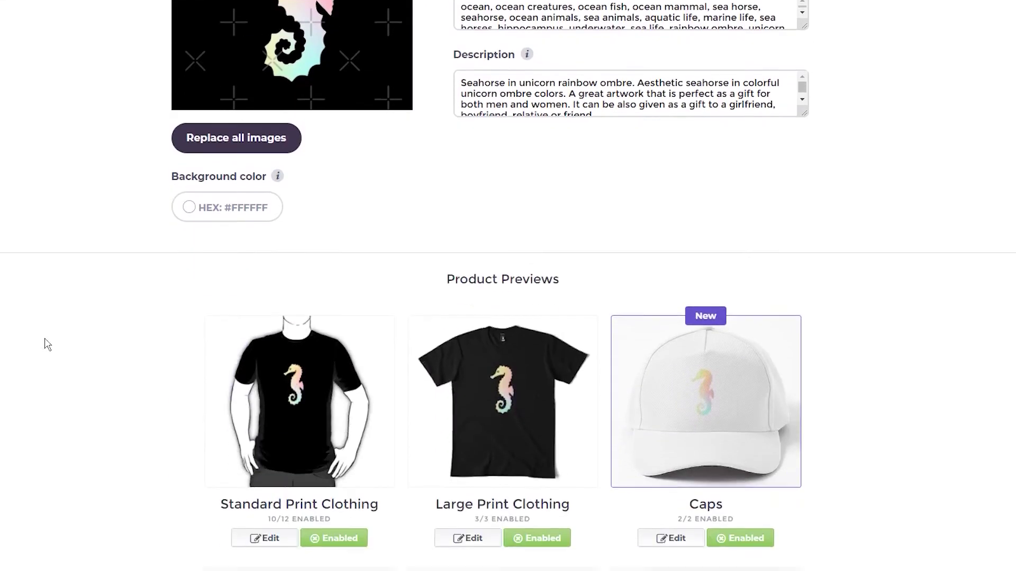
pyautogui.scroll(-1, 46, 345)
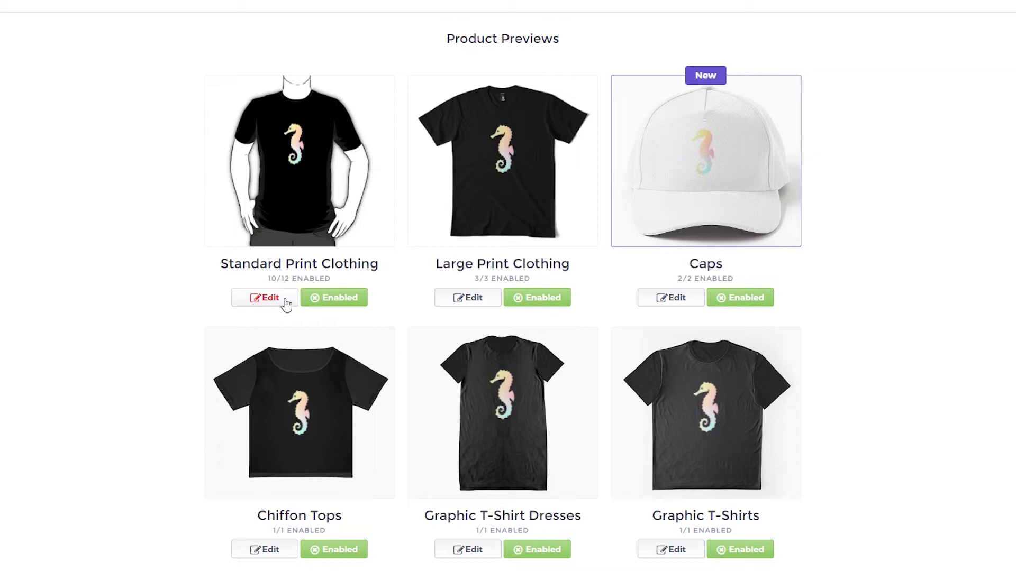
pyautogui.click(260, 301)
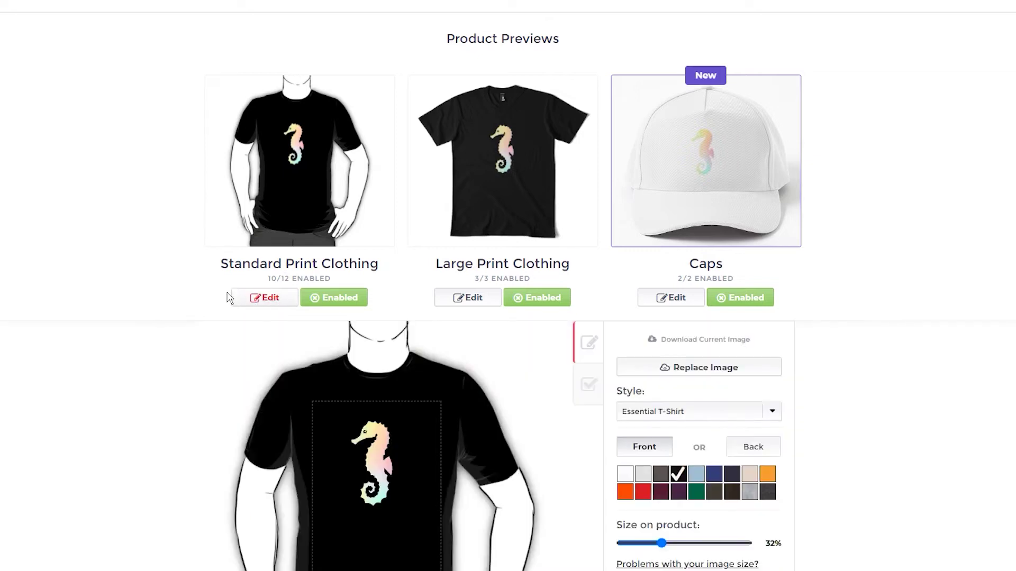
pyautogui.scroll(-4, 229, 298)
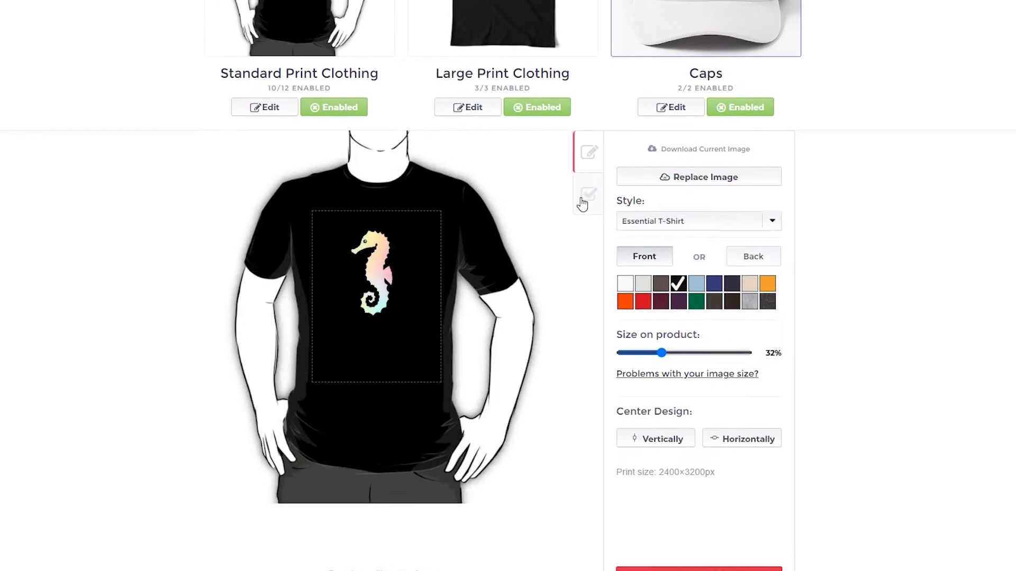
pyautogui.click(582, 204)
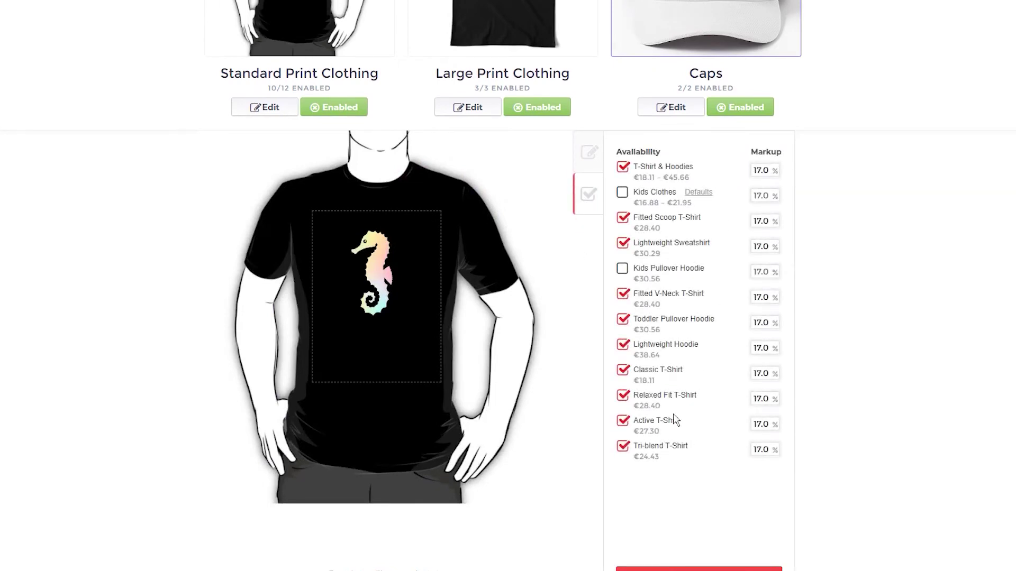
pyautogui.click(623, 193)
pyautogui.click(623, 270)
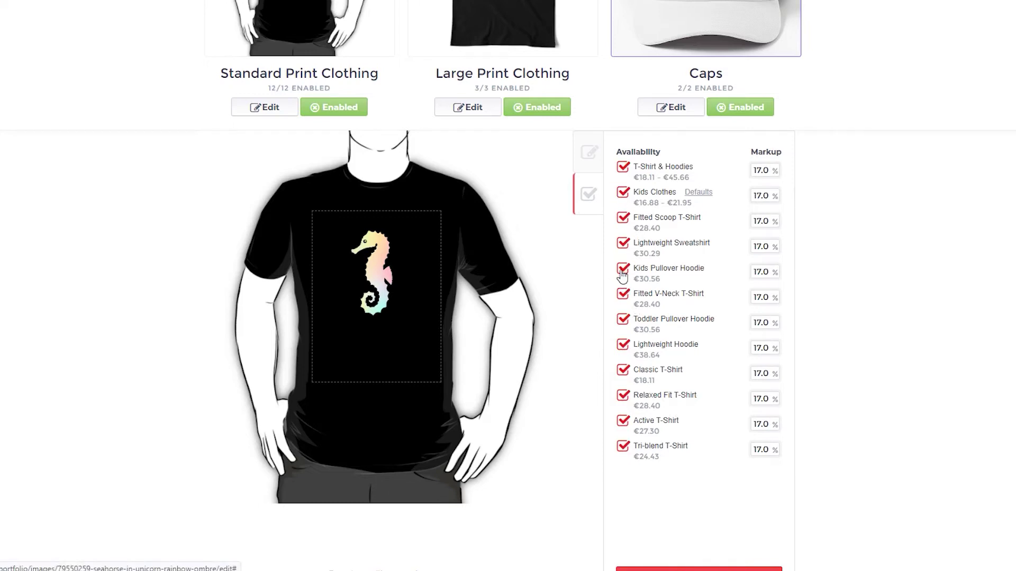
# Step: Confirm the right to sell products containing the seahorse artwork and save the work
pyautogui.scroll(-3, 793, 311)
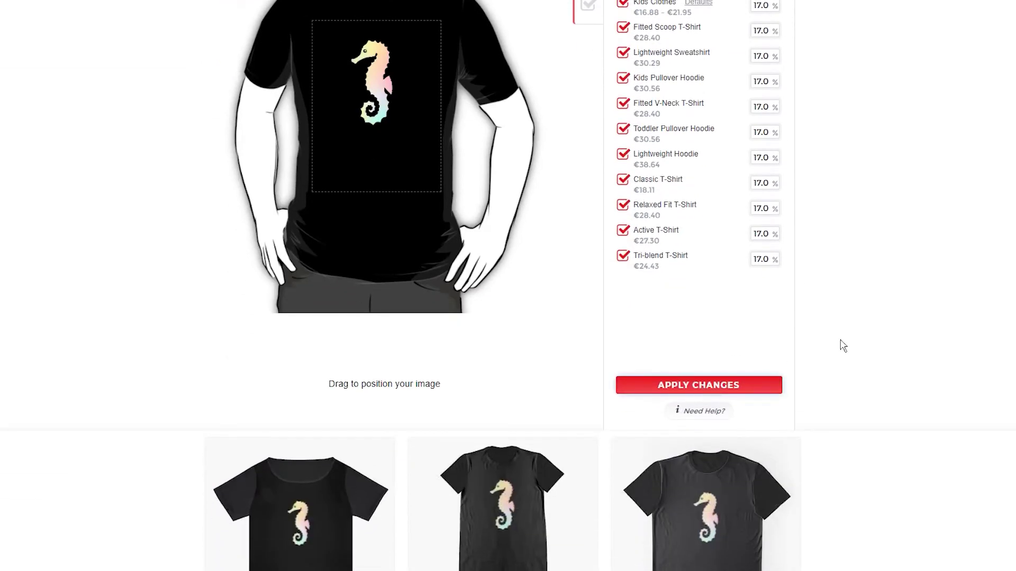
pyautogui.scroll(-20, 844, 346)
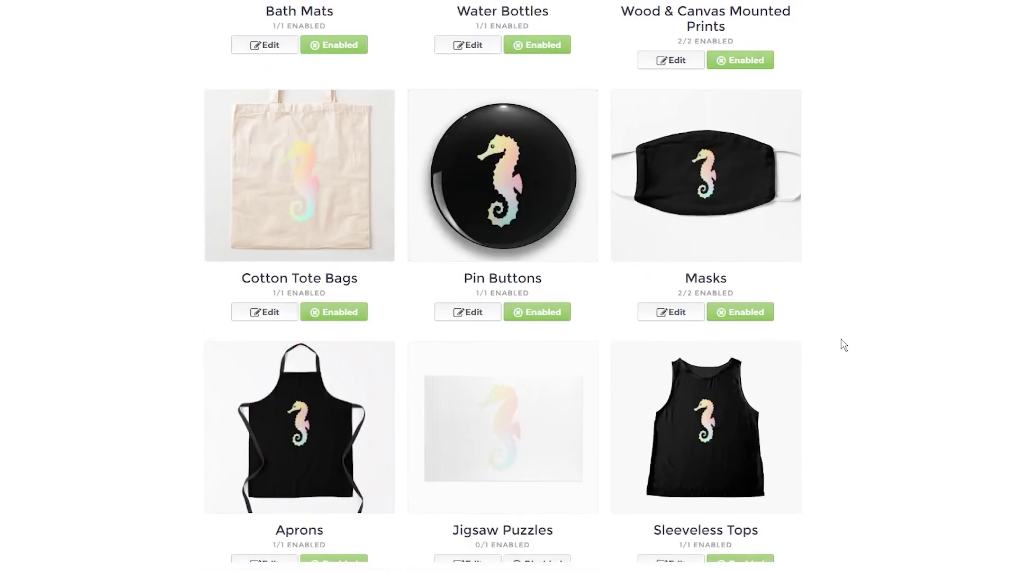
pyautogui.scroll(-20, 843, 346)
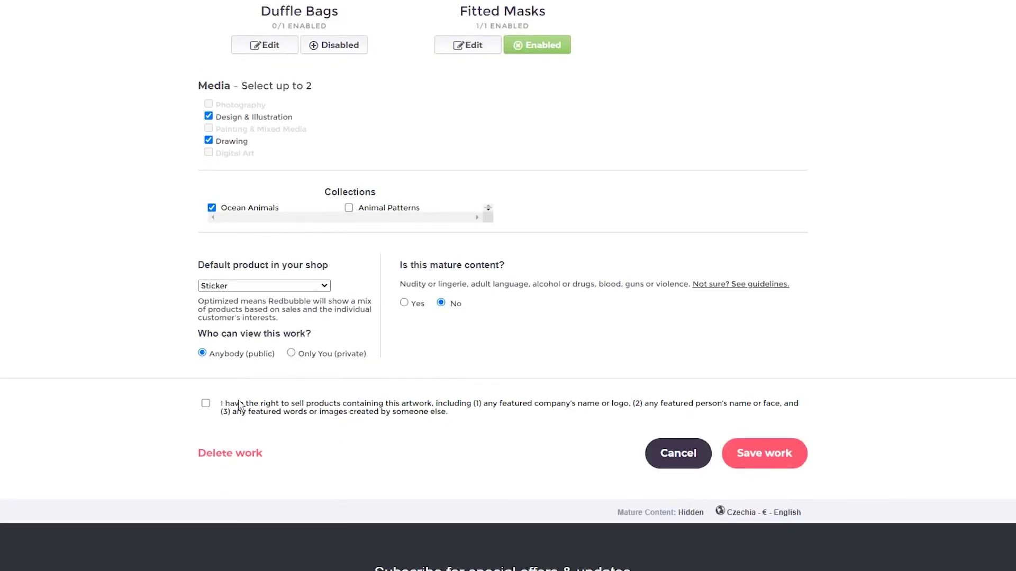
pyautogui.click(205, 404)
pyautogui.click(788, 448)
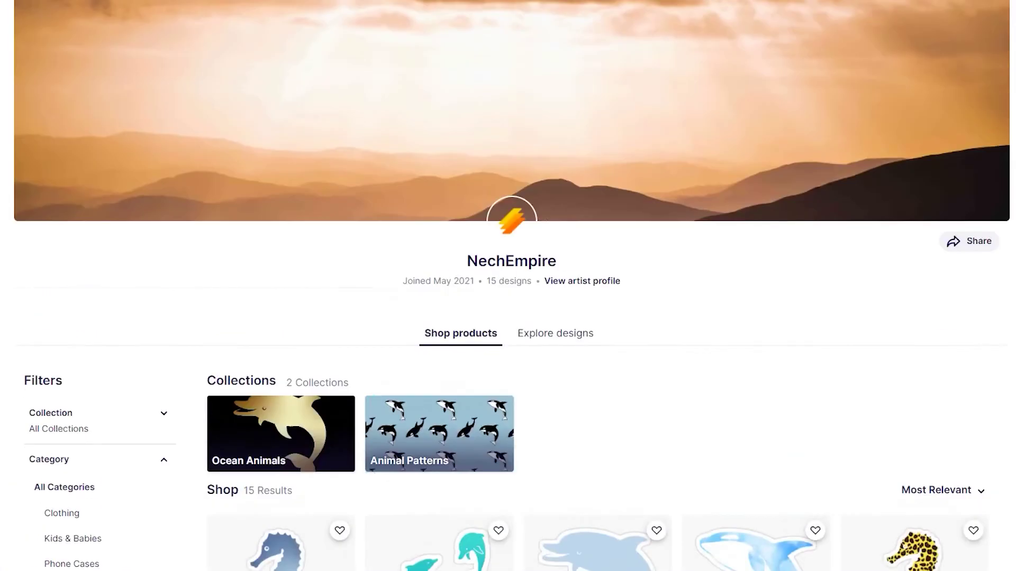
pyautogui.scroll(2, 508, 285)
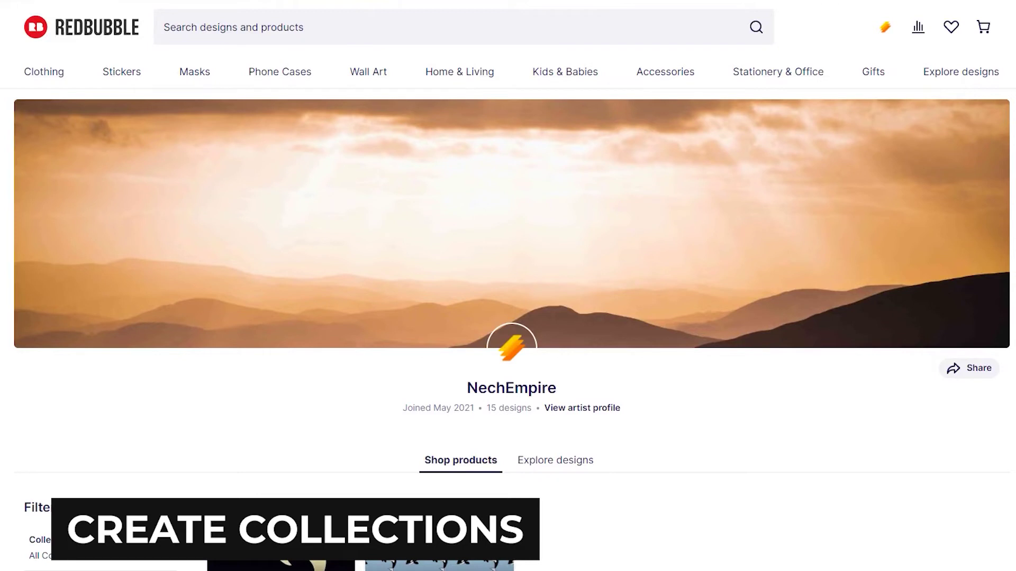
pyautogui.scroll(-2, 508, 285)
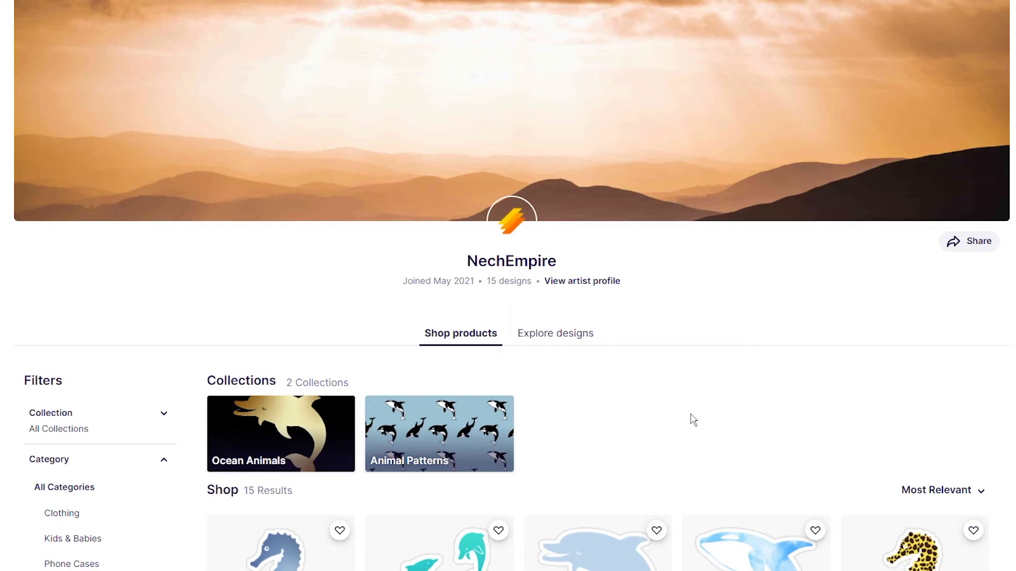
pyautogui.scroll(1, 693, 420)
pyautogui.scroll(1, 693, 420)
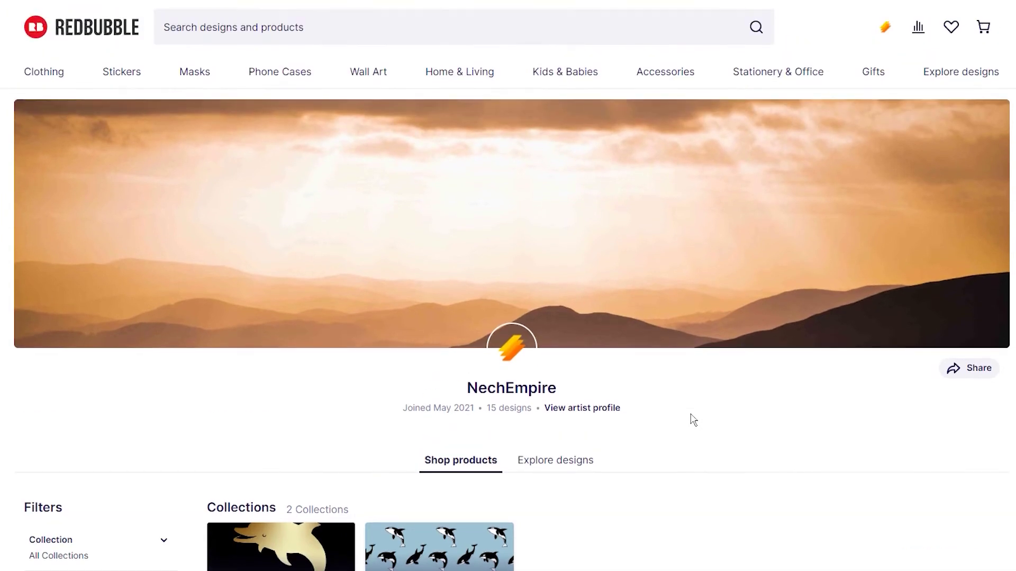
# Step: Create a portfolio collection named Whales and add Funny Orca in Pink Pattern and Funny Sea Blue Orca Pattern to it
pyautogui.click(883, 31)
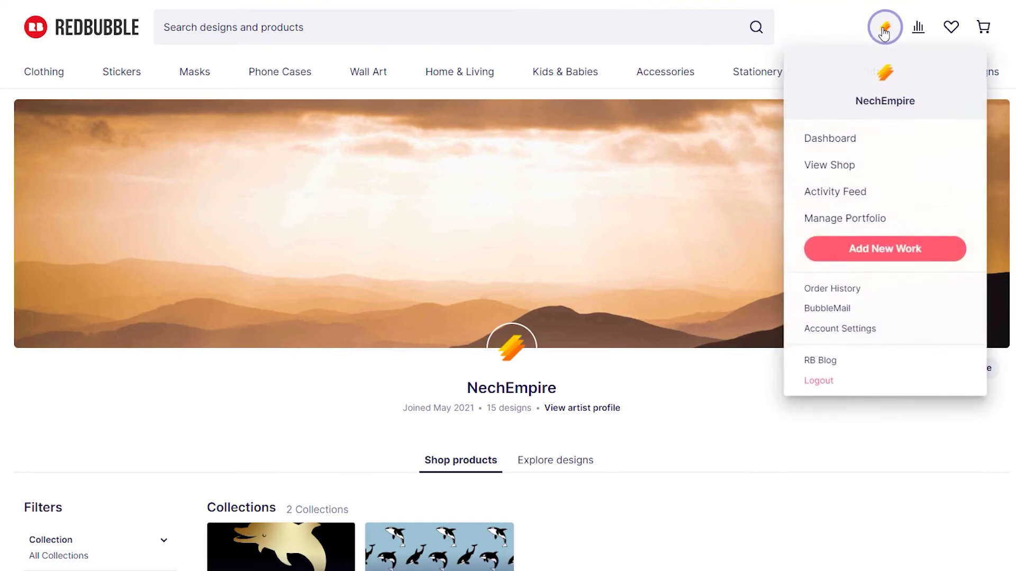
pyautogui.click(823, 226)
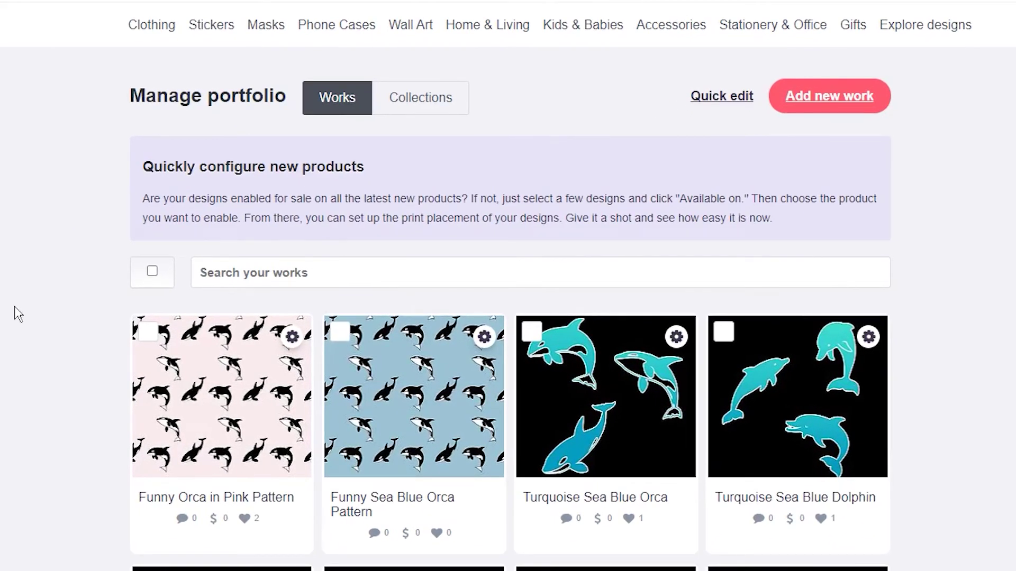
pyautogui.click(148, 340)
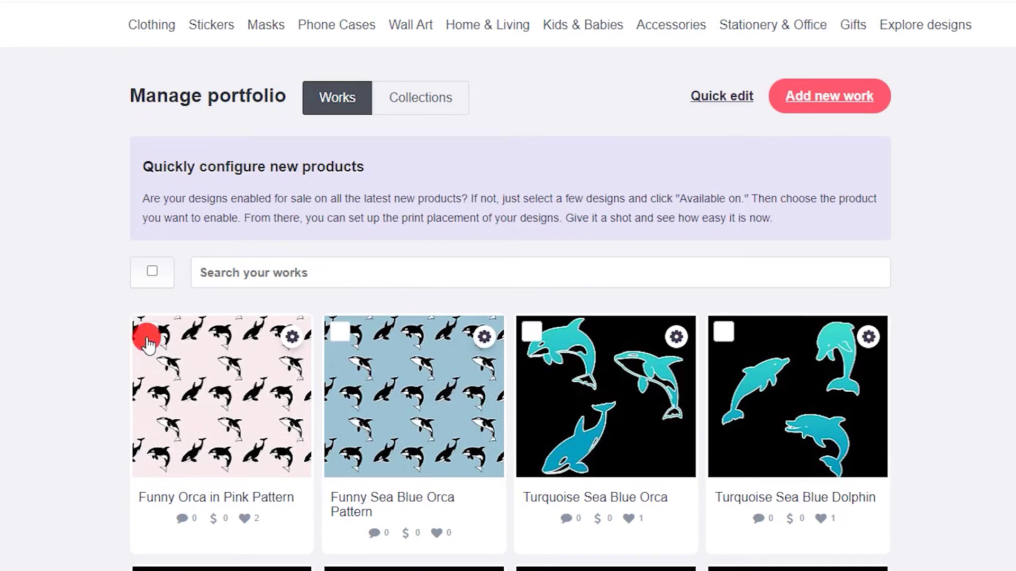
pyautogui.click(338, 342)
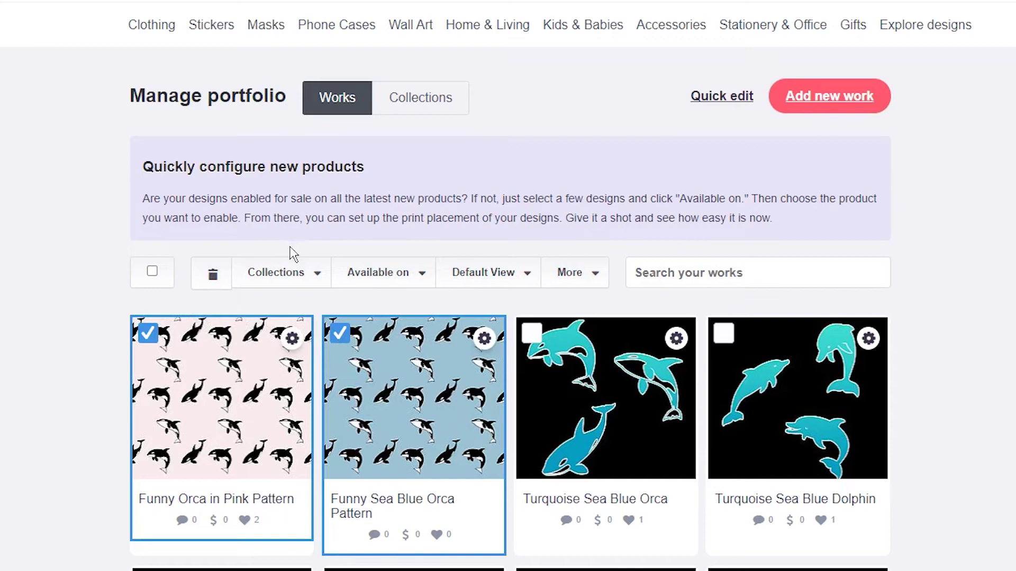
pyautogui.click(312, 284)
pyautogui.click(256, 322)
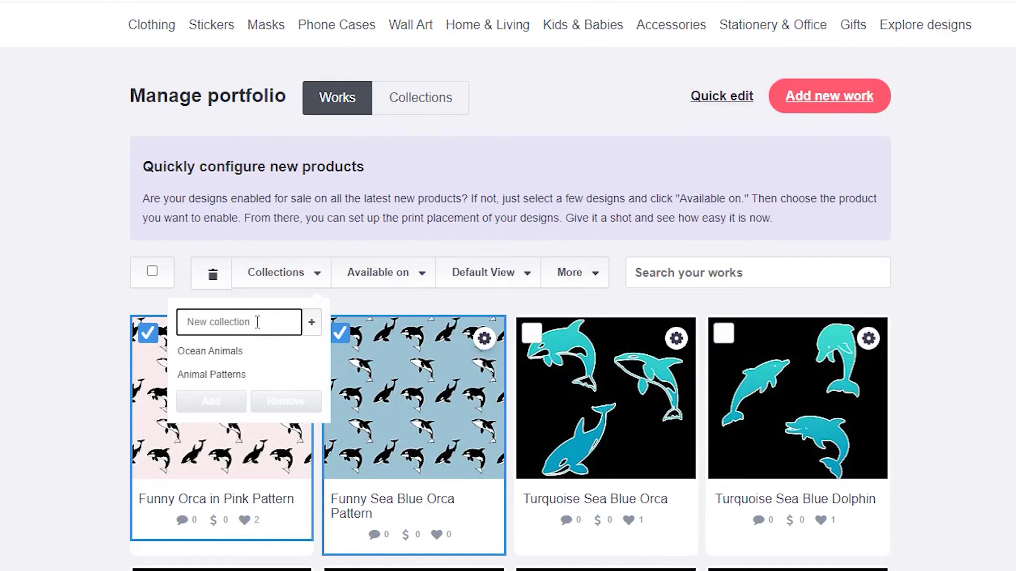
pyautogui.write('Whales')
pyautogui.click(312, 324)
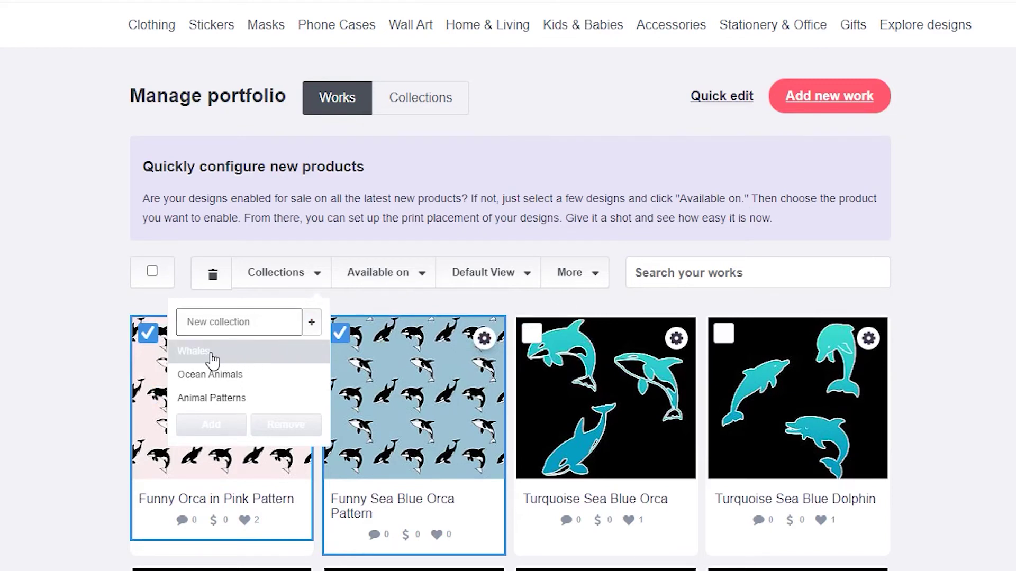
pyautogui.click(282, 352)
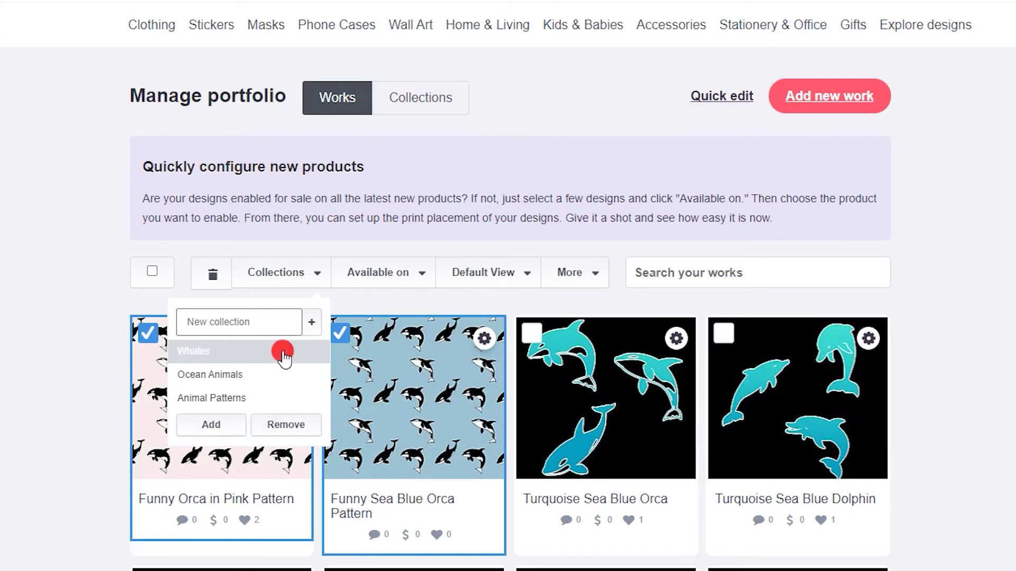
pyautogui.click(211, 426)
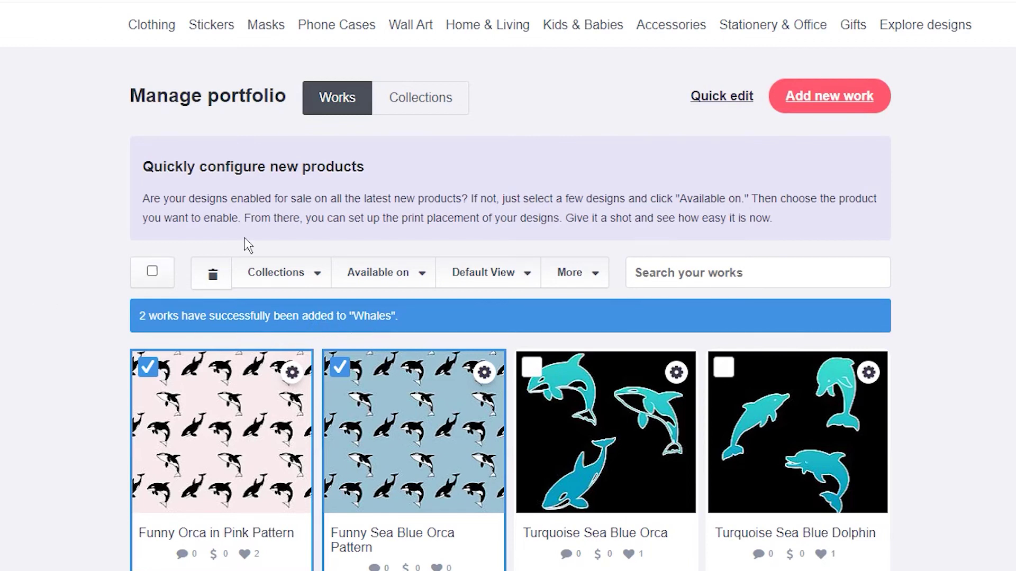
# Step: View the collections on the public shop page
pyautogui.moveTo(1013, 1)
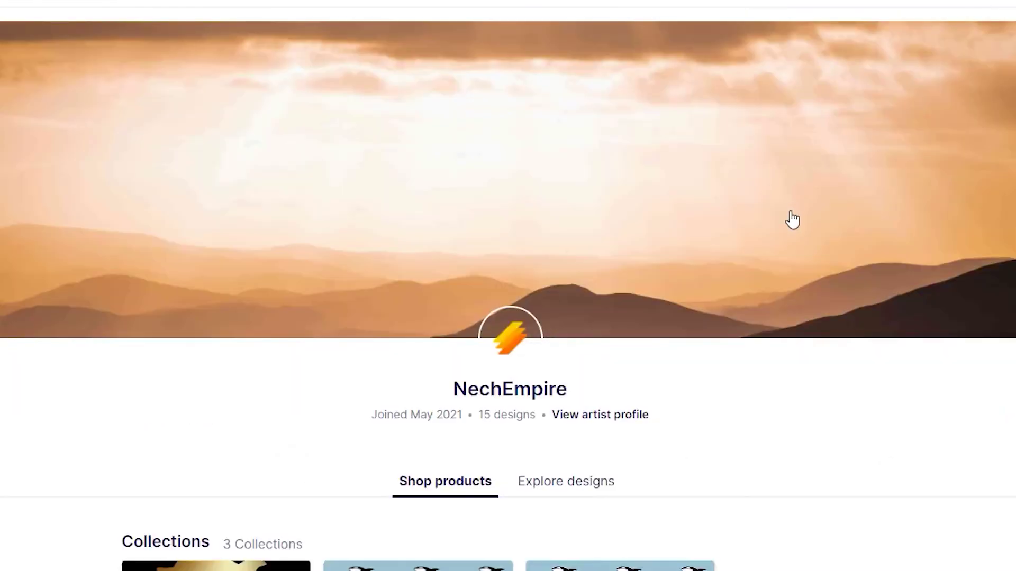
pyautogui.scroll(-4, 789, 220)
pyautogui.click(588, 389)
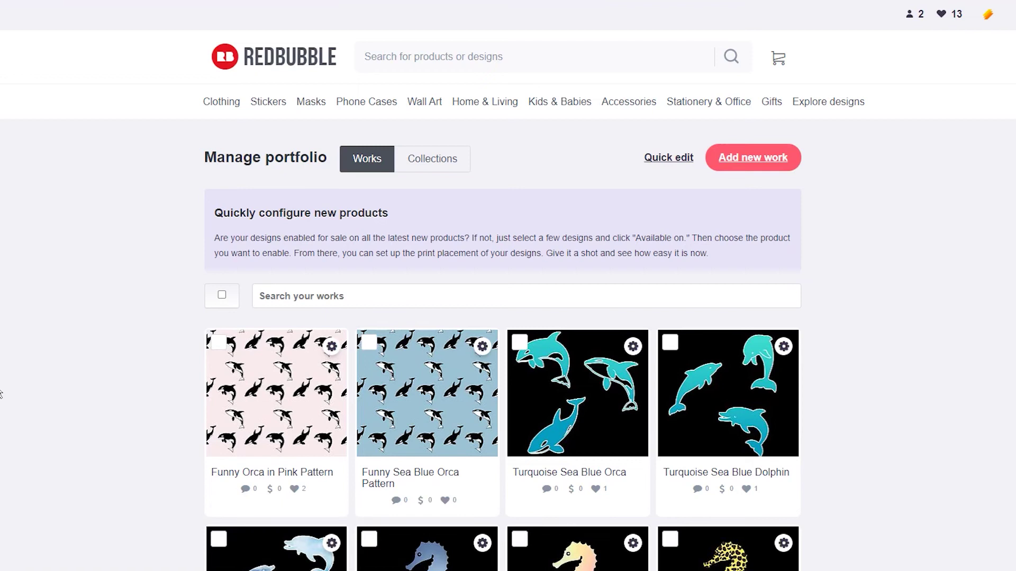
# Step: Open quick edit for the portfolio works and enlarge the tags box of Funny Orca in Pink Pattern to review its title and tags
pyautogui.click(667, 159)
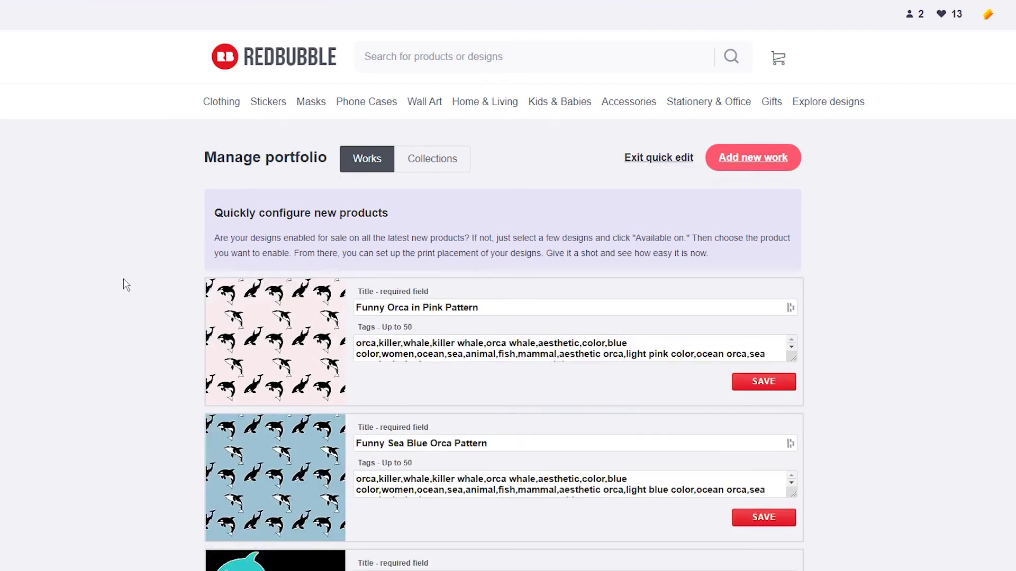
pyautogui.click(452, 308)
pyautogui.click(456, 343)
pyautogui.scroll(-3, 455, 342)
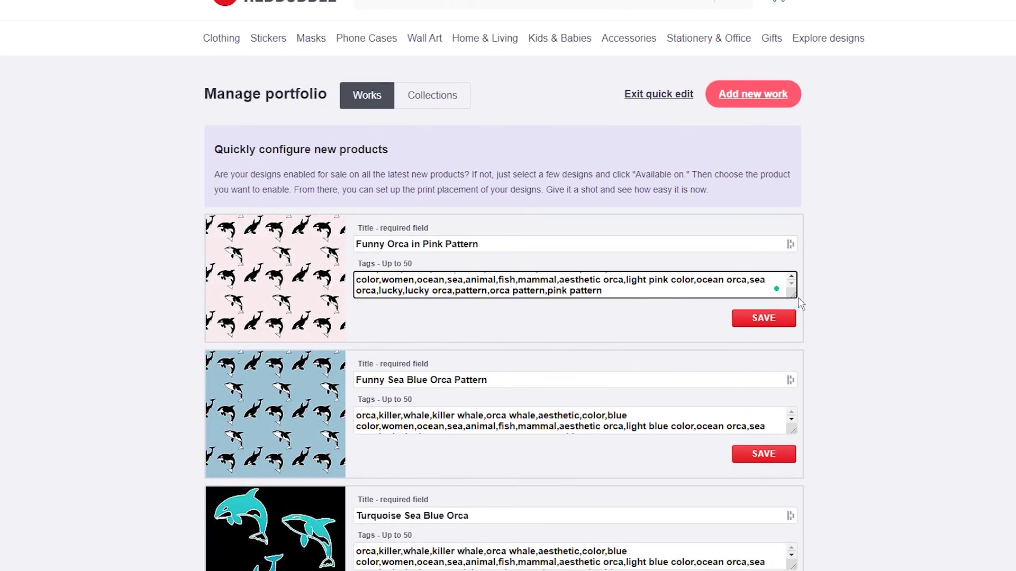
pyautogui.moveTo(793, 295); pyautogui.dragTo(757, 348)
pyautogui.click(654, 244)
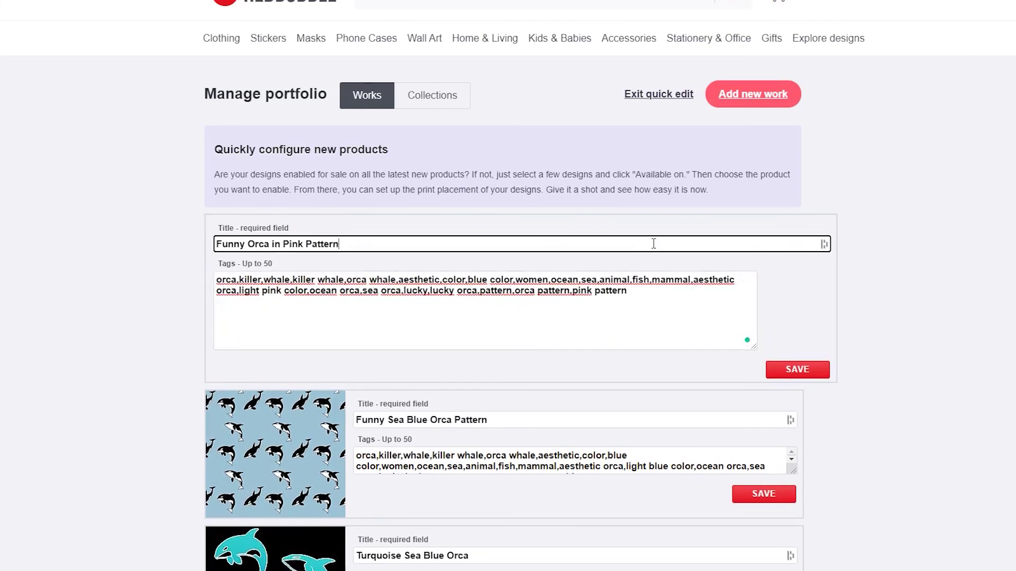
pyautogui.click(90, 274)
# Step: Look through the titles and tags of the other works and exit quick edit
pyautogui.scroll(-2, 138, 267)
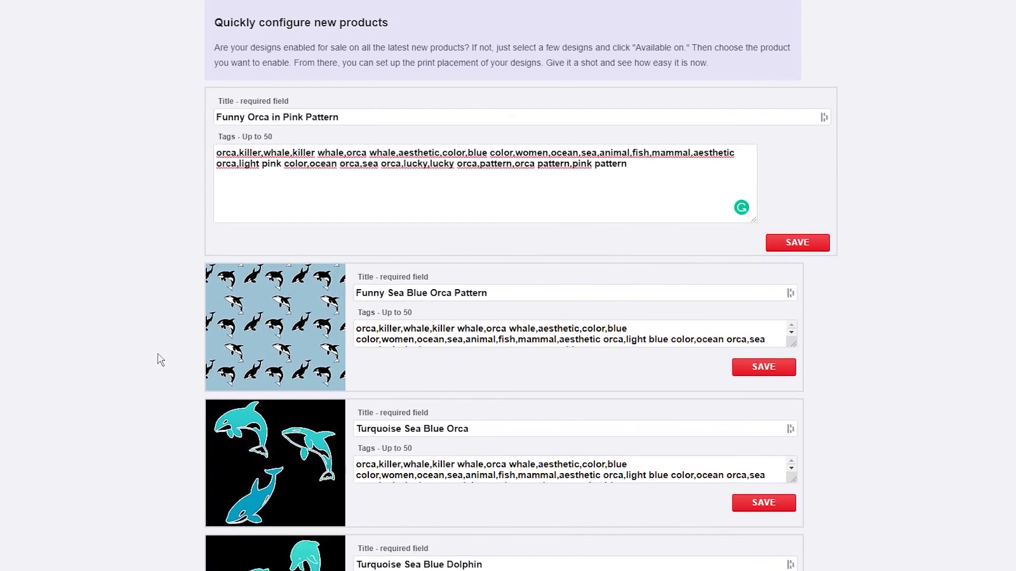
pyautogui.scroll(-3, 161, 360)
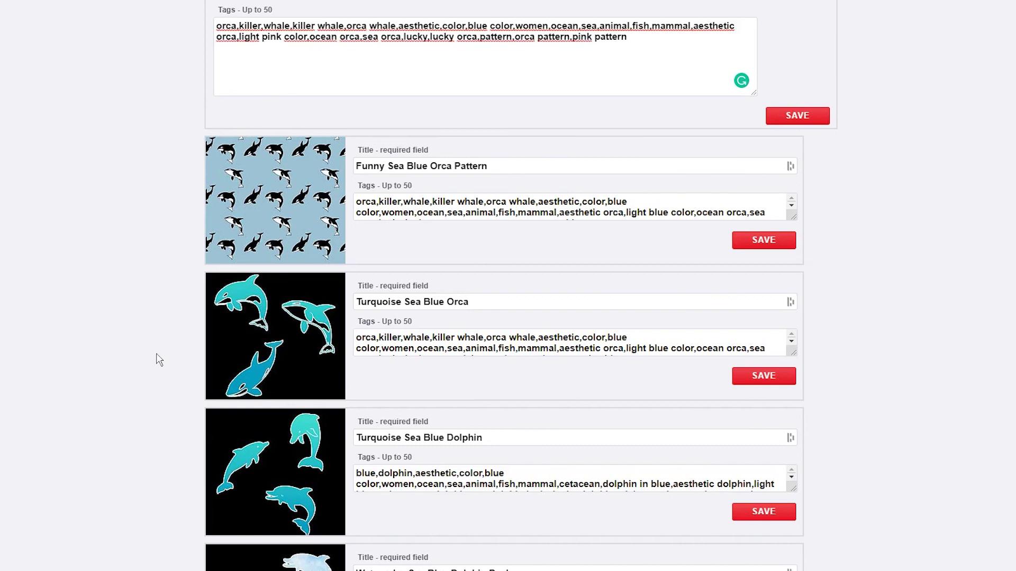
pyautogui.scroll(5, 158, 359)
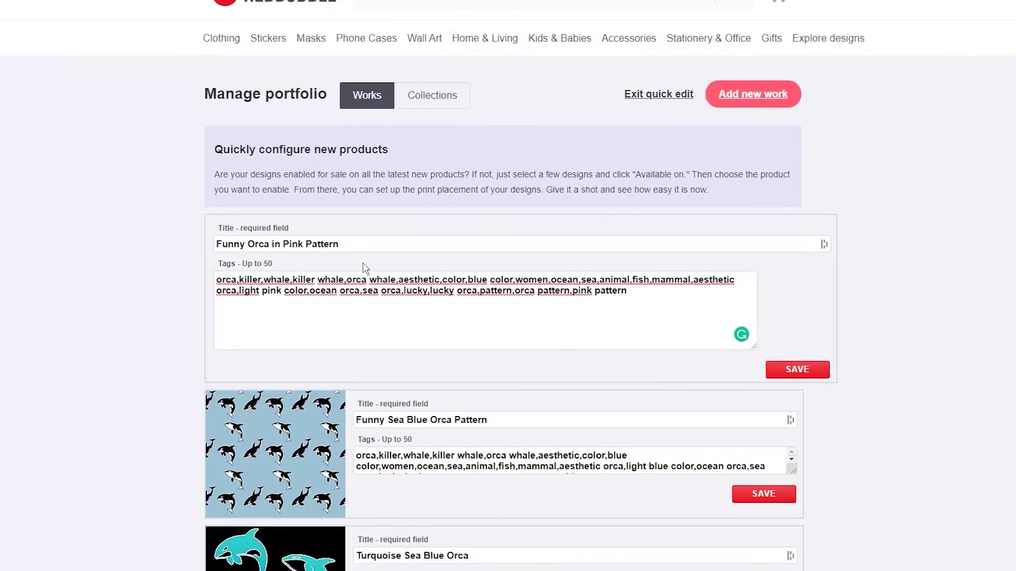
pyautogui.click(364, 246)
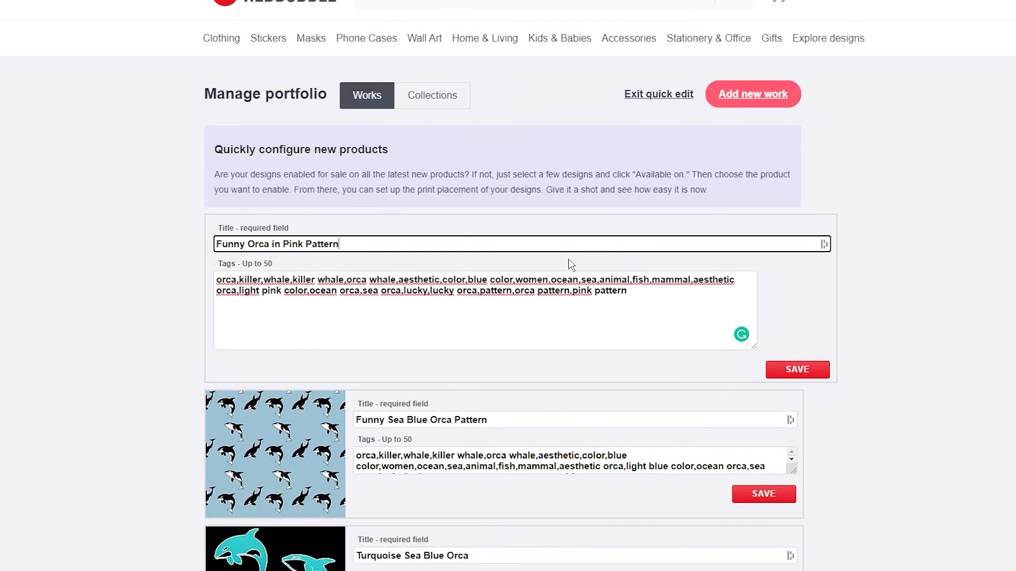
pyautogui.click(651, 98)
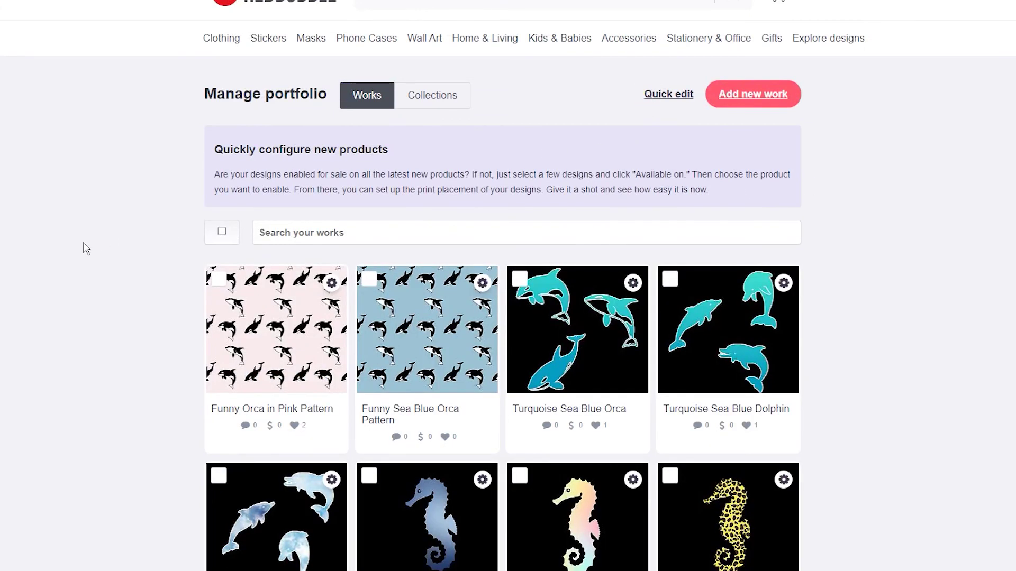